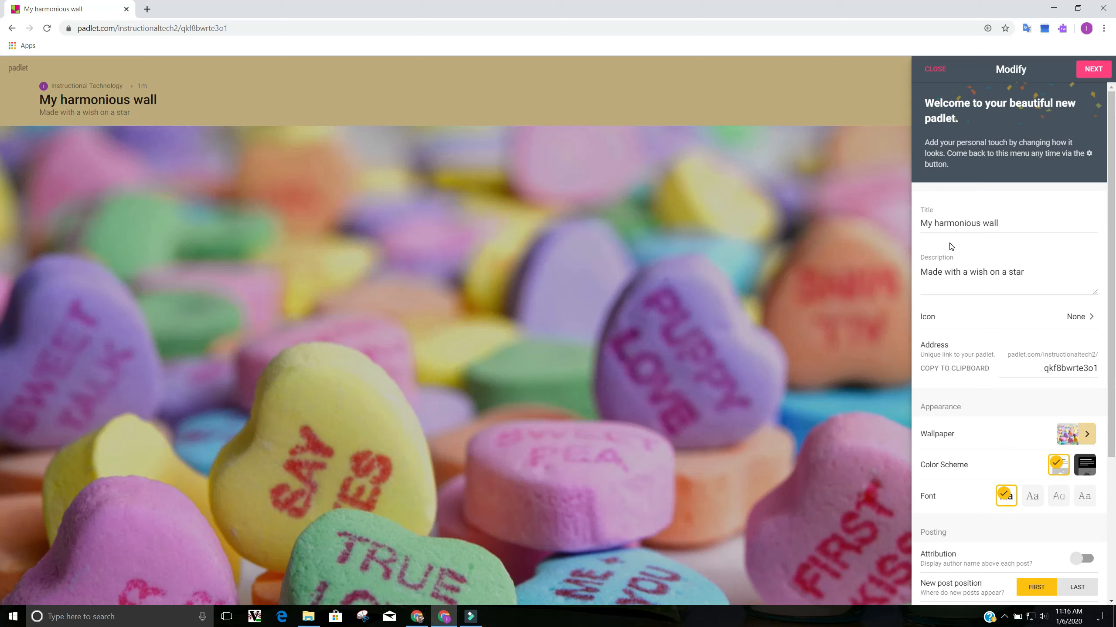
Replace the padlet's title with "Demo Padlet".
left_click(1008, 227)
key("BackSpace")
key("BackSpace")
key("BackSpace")
key("BackSpace")
key("BackSpace")
key("BackSpace")
key("BackSpace")
key("BackSpace")
key("BackSpace")
key("BackSpace")
key("BackSpace")
key("BackSpace")
key("BackSpace")
key("BackSpace")
key("BackSpace")
key("BackSpace")
key("BackSpace")
type("Demo Padlet")
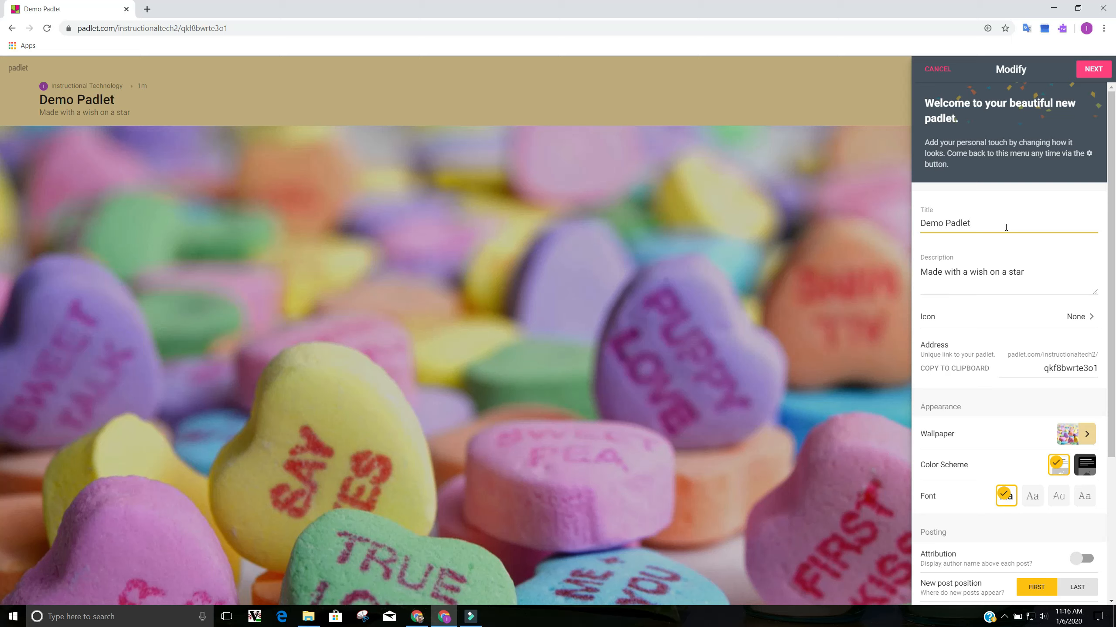
Change the padlet's description to "Made for Tech Tuesday Video".
left_click(1041, 272)
key("BackSpace")
key("BackSpace")
key("BackSpace")
key("BackSpace")
key("BackSpace")
key("BackSpace")
key("BackSpace")
key("BackSpace")
key("BackSpace")
key("BackSpace")
key("BackSpace")
key("BackSpace")
key("BackSpace")
key("BackSpace")
key("BackSpace")
key("BackSpace")
key("BackSpace")
key("BackSpace")
key("BackSpace")
key("BackSpace")
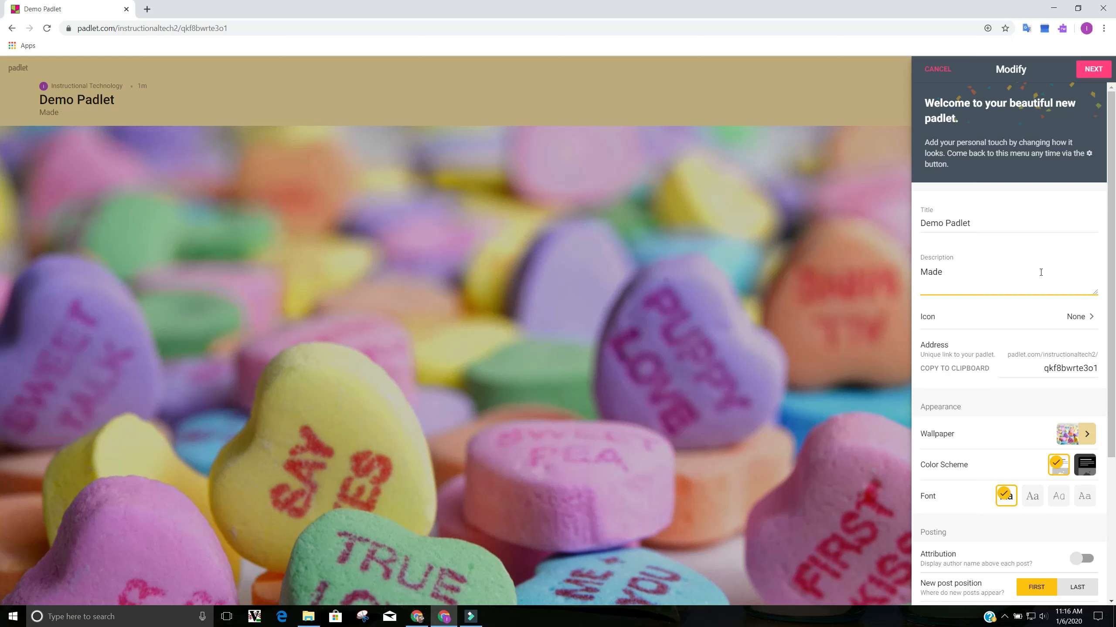
type("for Tech Tuesday Video")
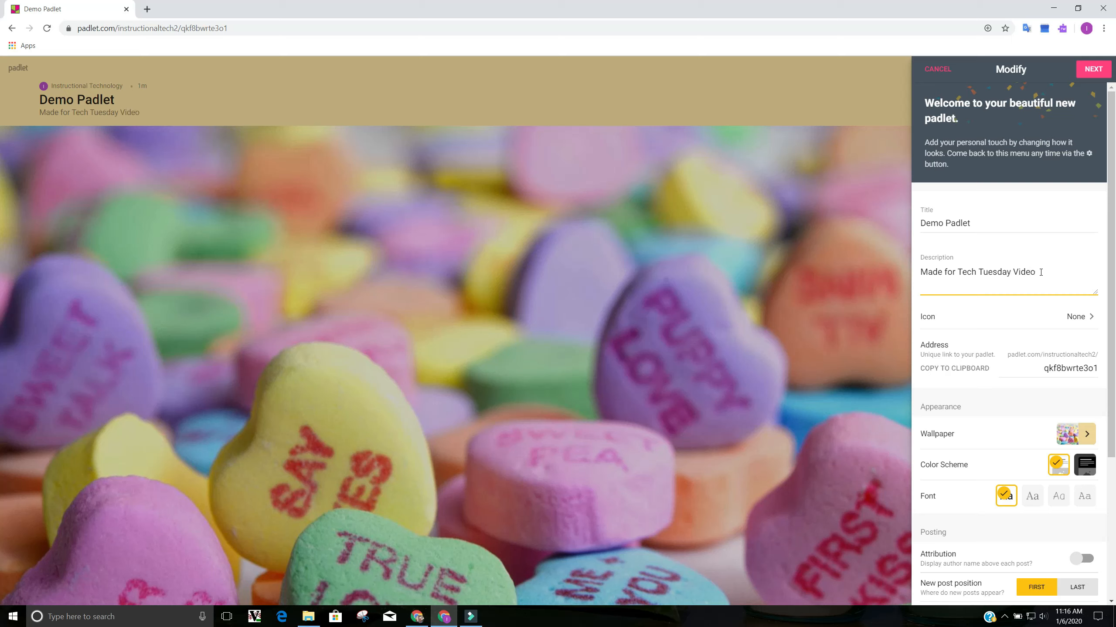
Review the padlet's emoji icon choices and its address setting.
left_click(1028, 323)
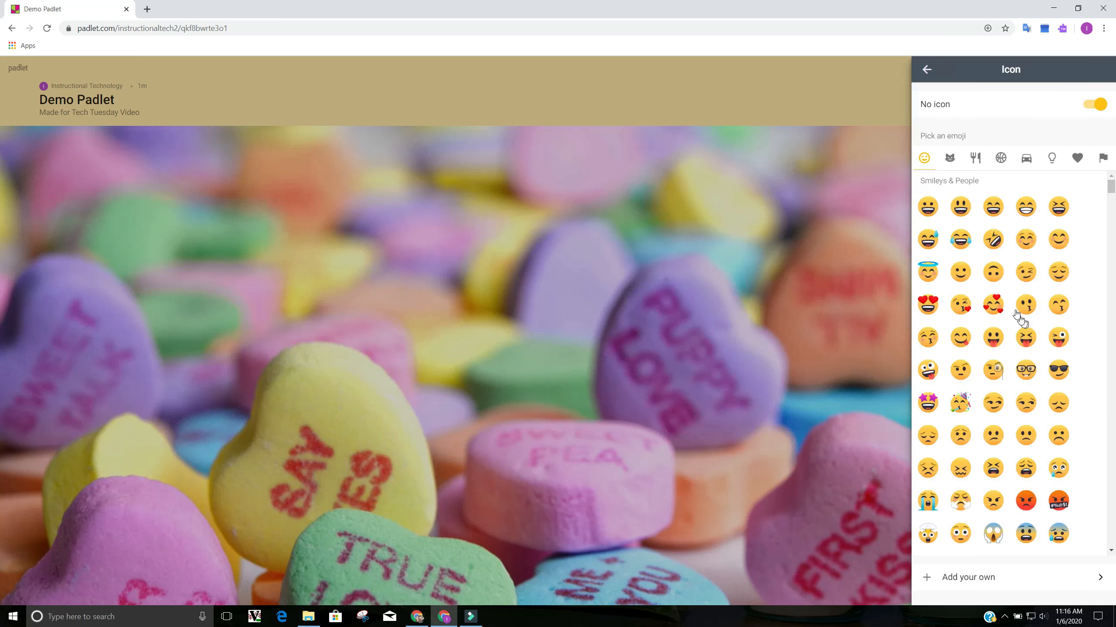
left_click(925, 69)
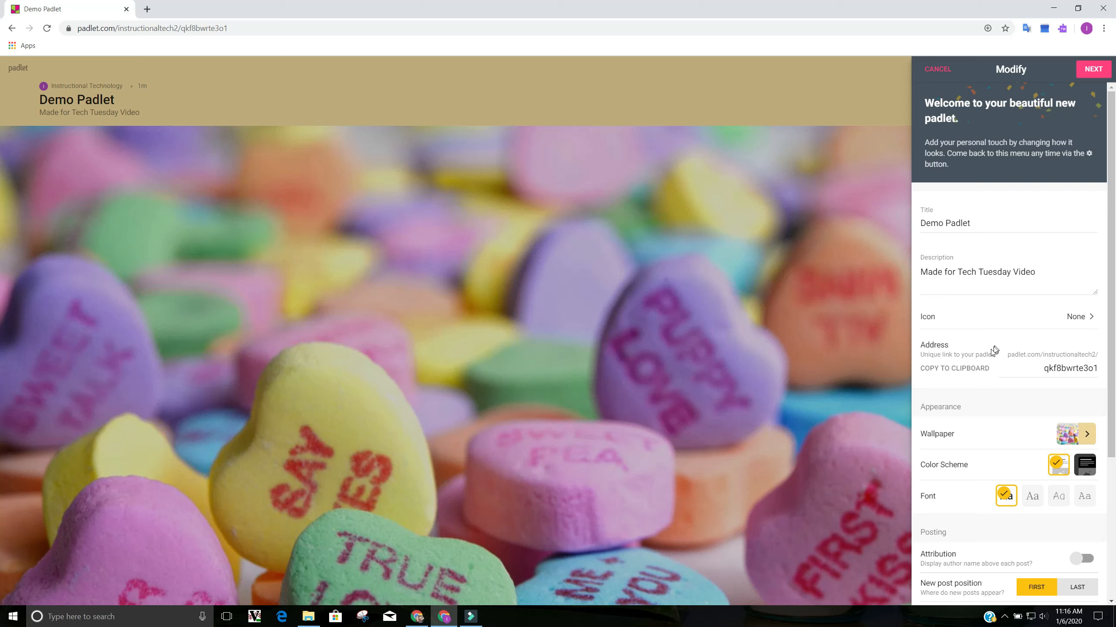
left_click(973, 371)
left_click(988, 378)
Set the padlet's wallpaper to the Bricks texture and return to the main settings.
left_click(1086, 435)
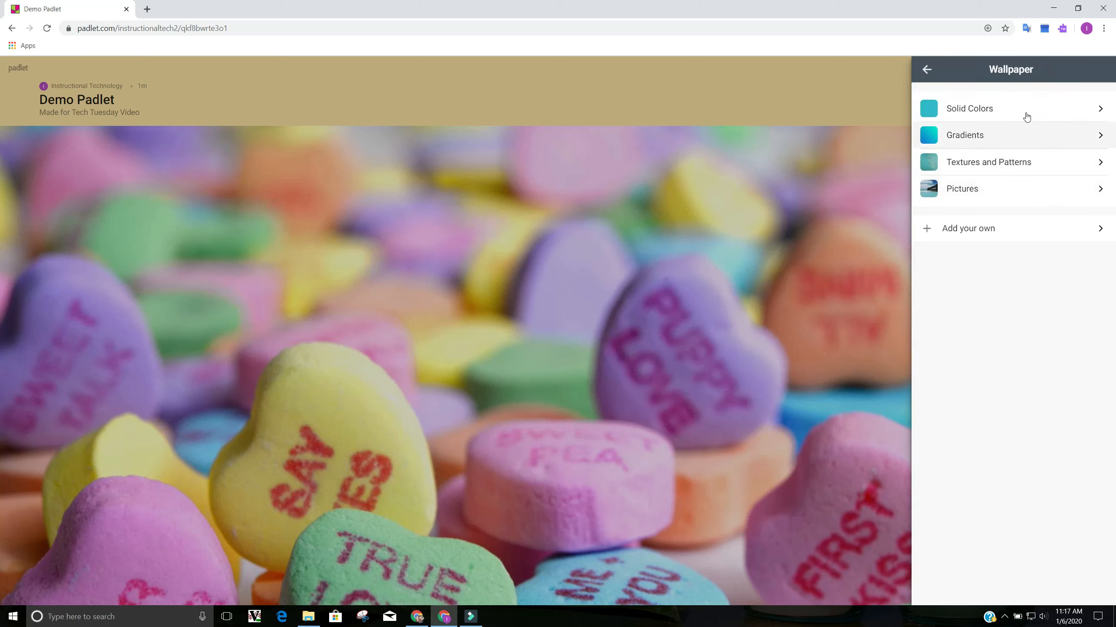
left_click(1016, 174)
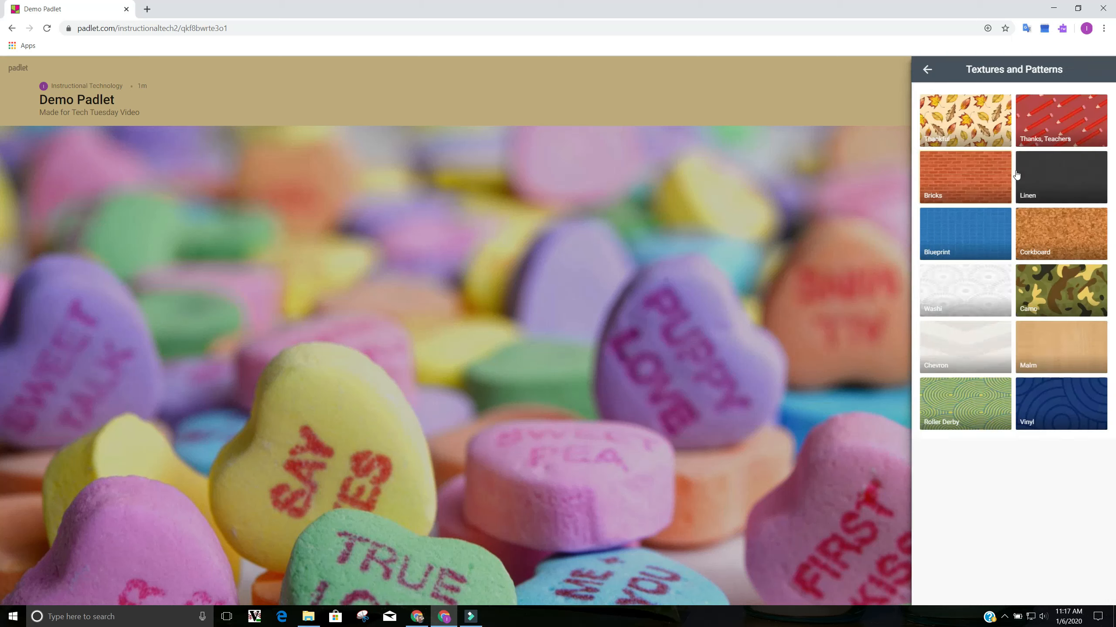
left_click(978, 190)
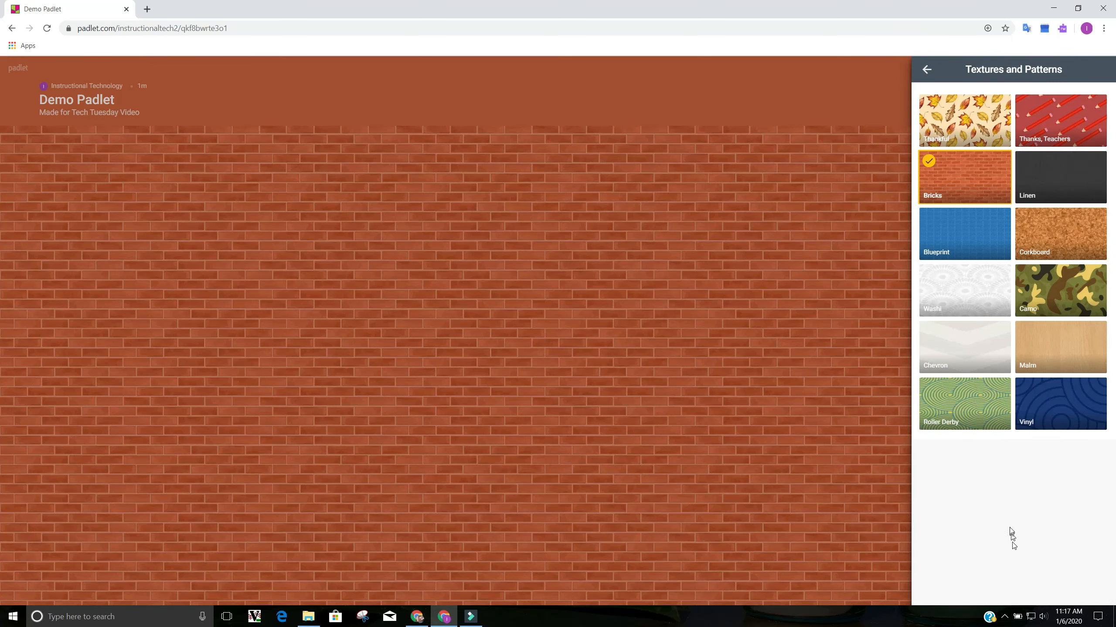
left_click(932, 74)
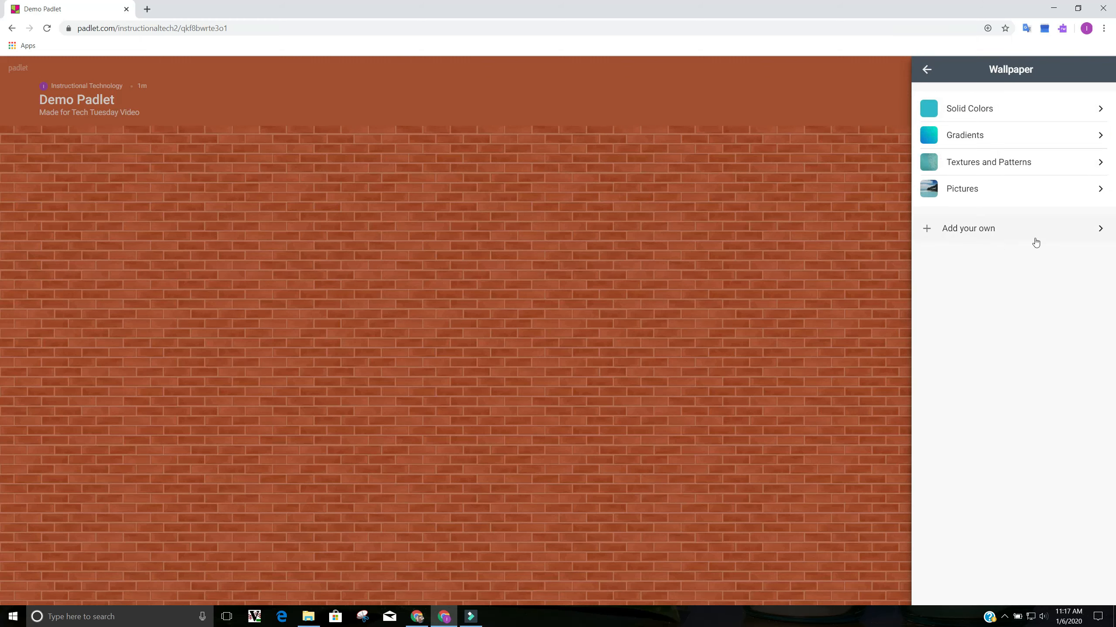
left_click(928, 71)
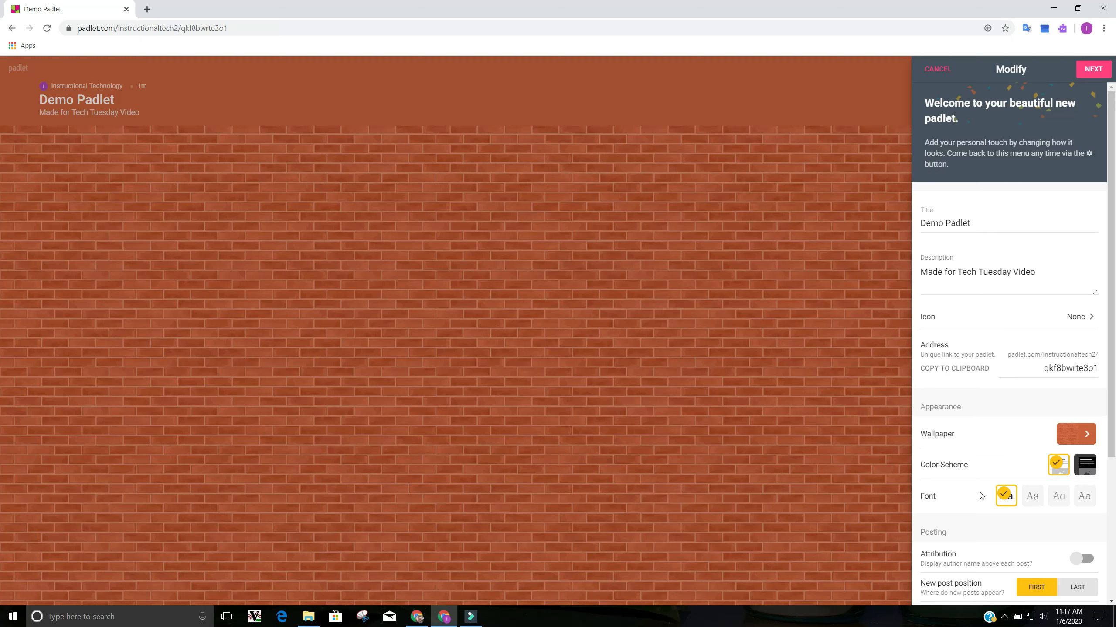
Set the reactions for posts to Like and return to the main settings.
scroll(979, 492, "down", 2)
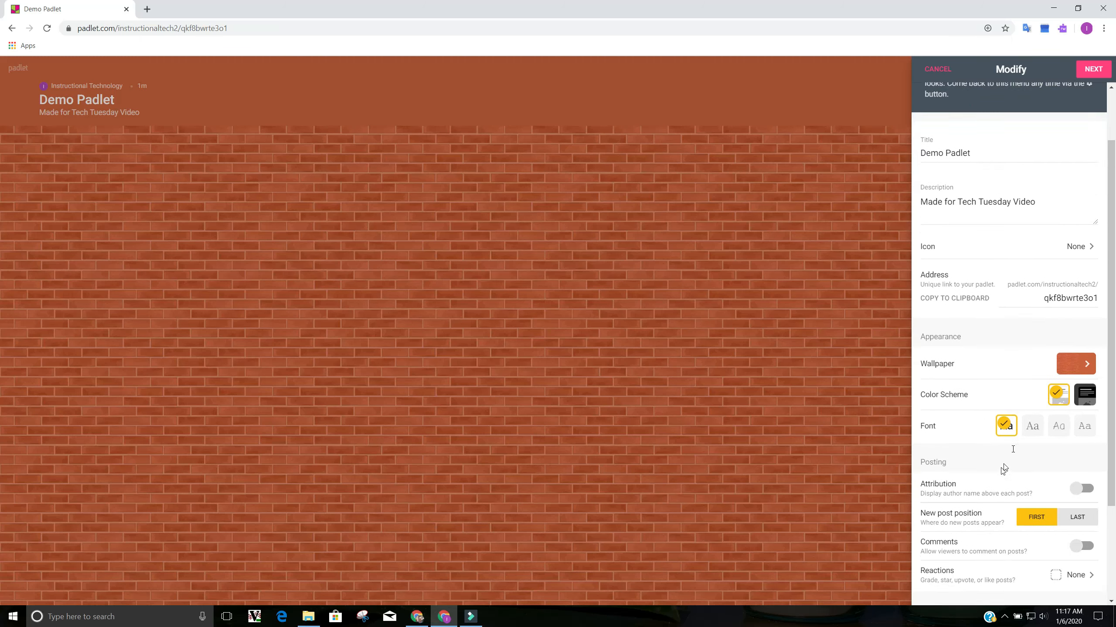
scroll(966, 404, "down", 2)
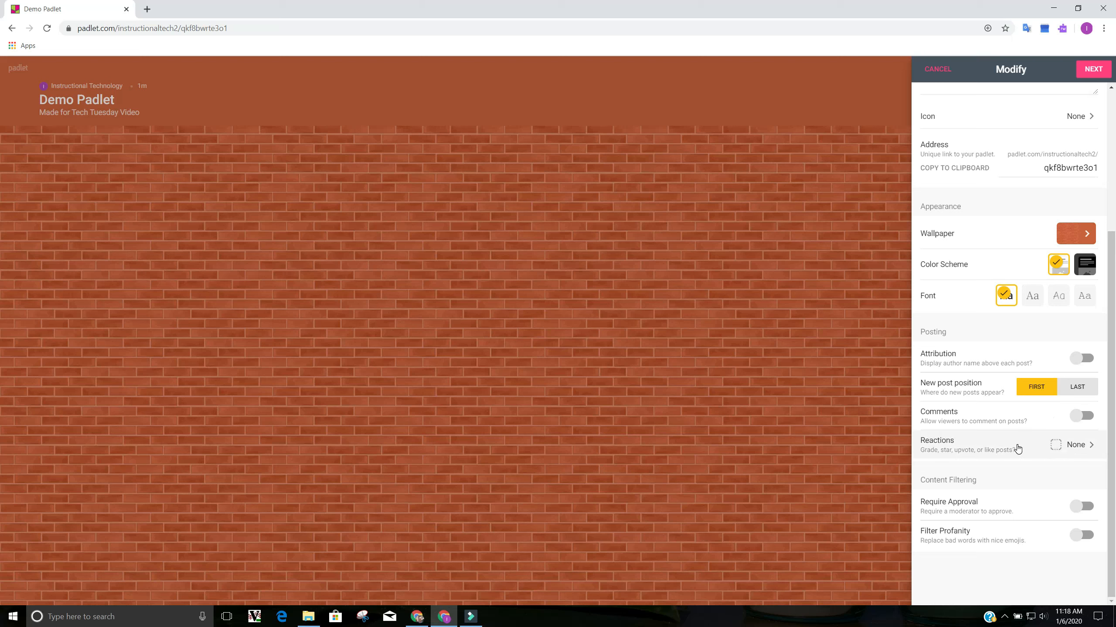
left_click(1037, 446)
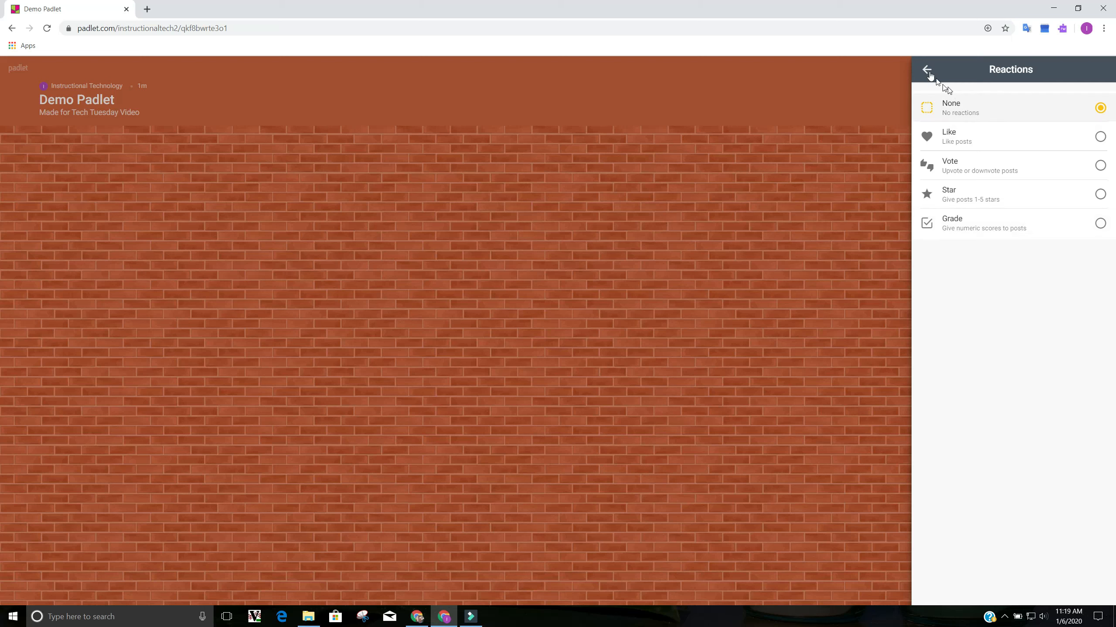
left_click(1100, 137)
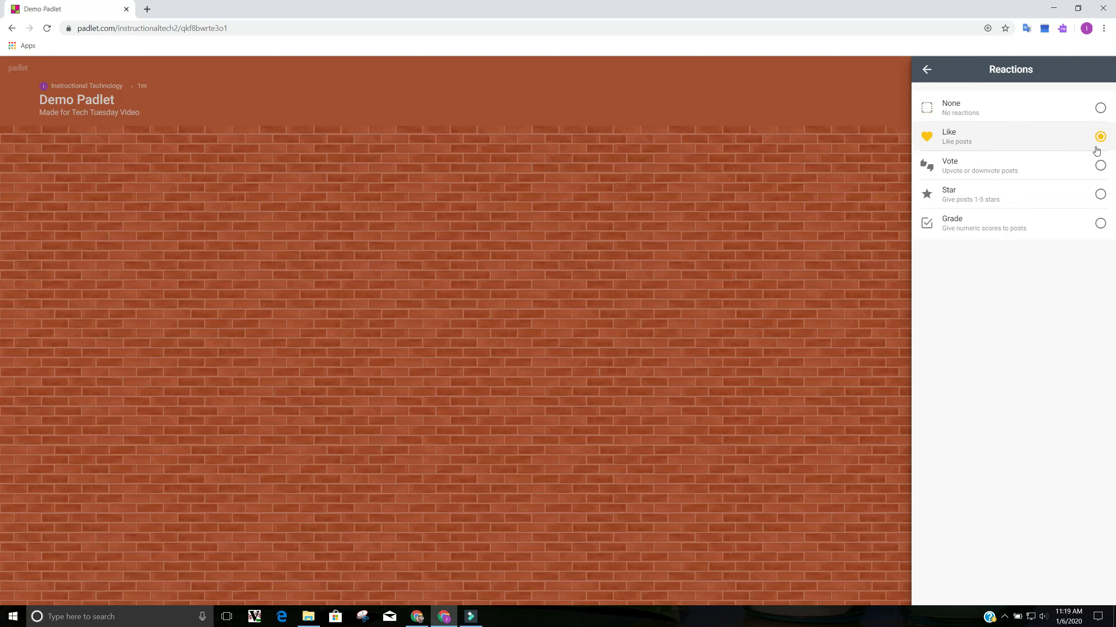
left_click(927, 71)
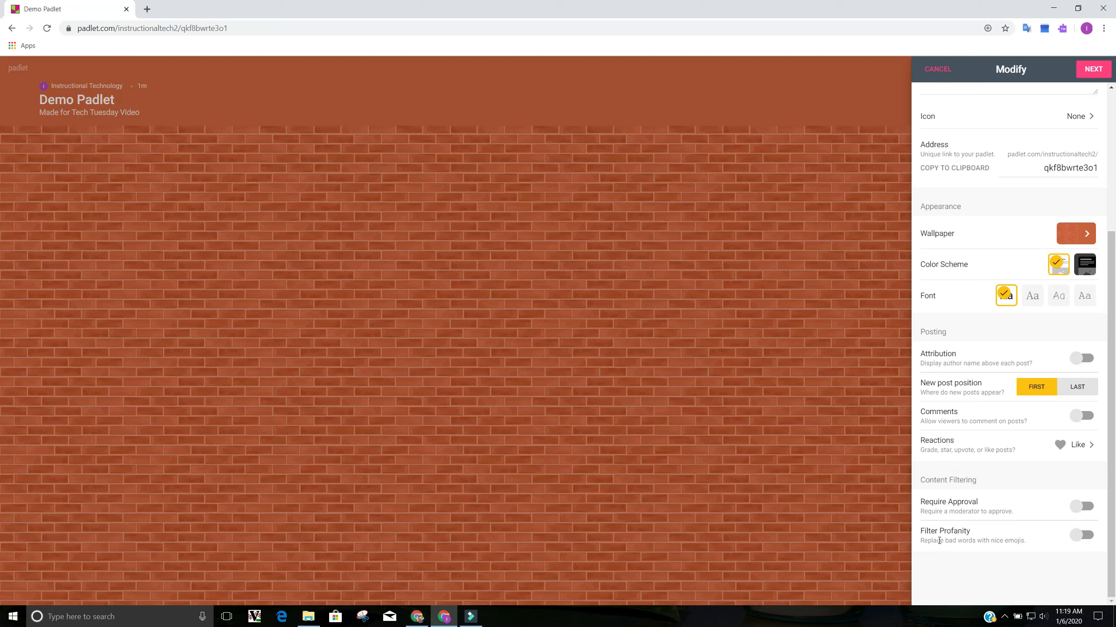
Turn on profanity filtering and finish the padlet's setup to start posting.
left_click(1079, 536)
left_click(1083, 72)
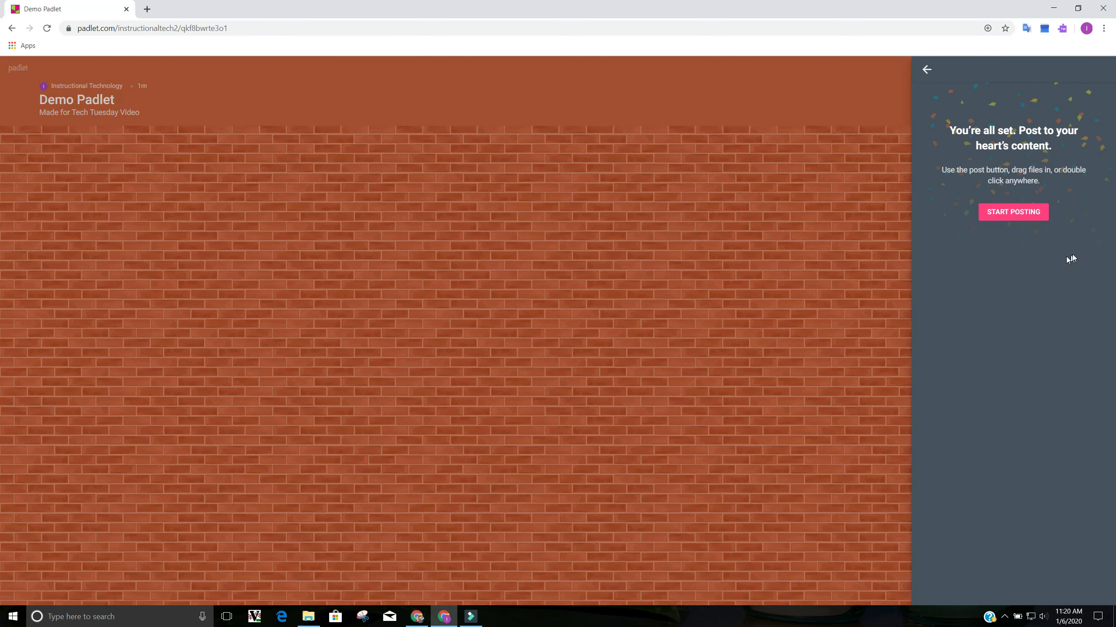
left_click(1030, 215)
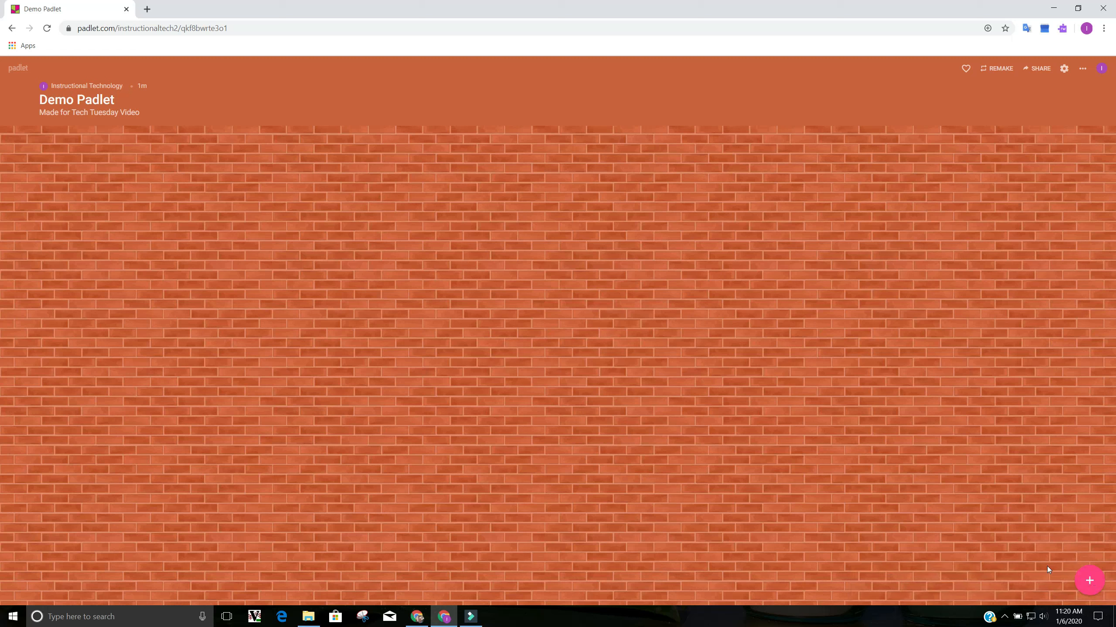
Add a new post to the wall titled "Introduction".
left_click(1090, 580)
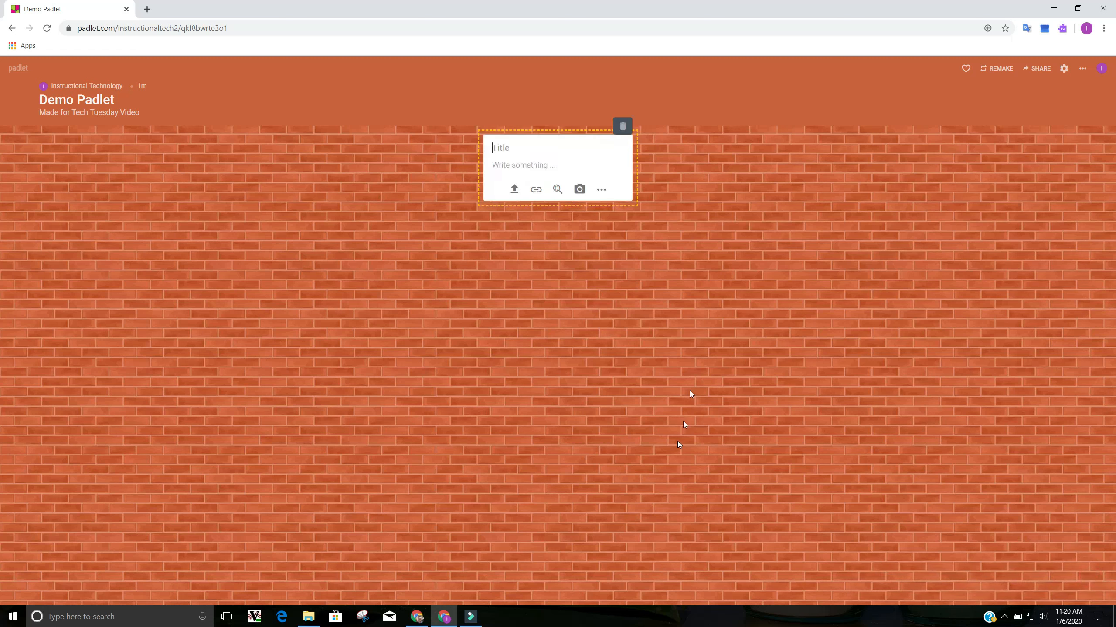
type("Introduction")
left_click(497, 169)
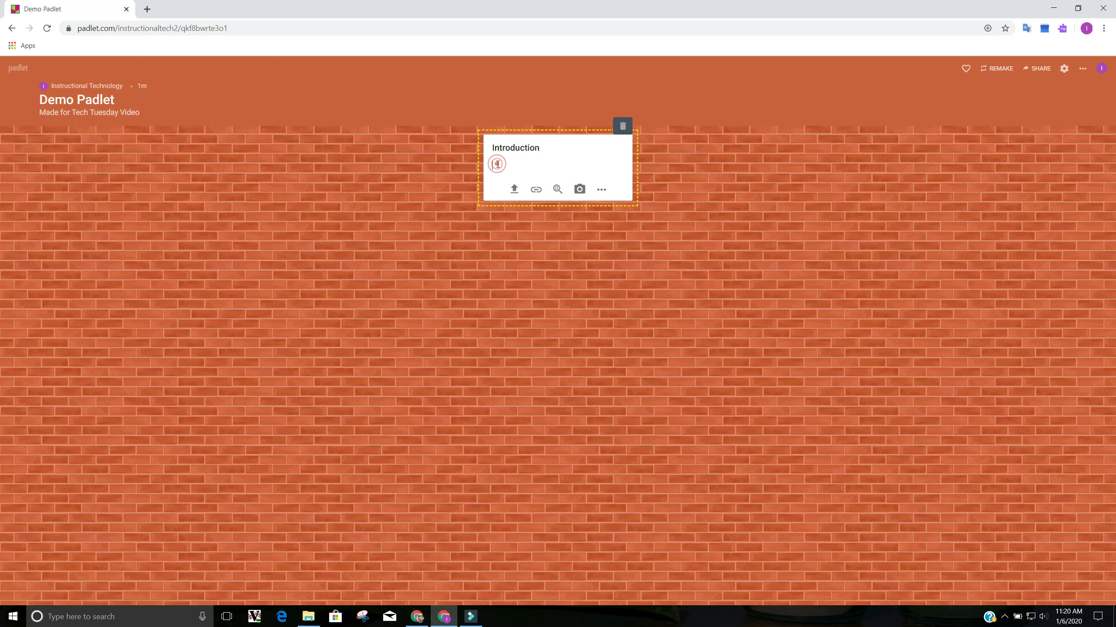
Write the post's body as "Welcome Class!" followed on a new line by "Please Introduce yourselves. List your Name, Grade, Favorite Color".
type("Welcome Class!")
key("Return")
type("Please")
type(" Introduce")
type(" your")
type("selve")
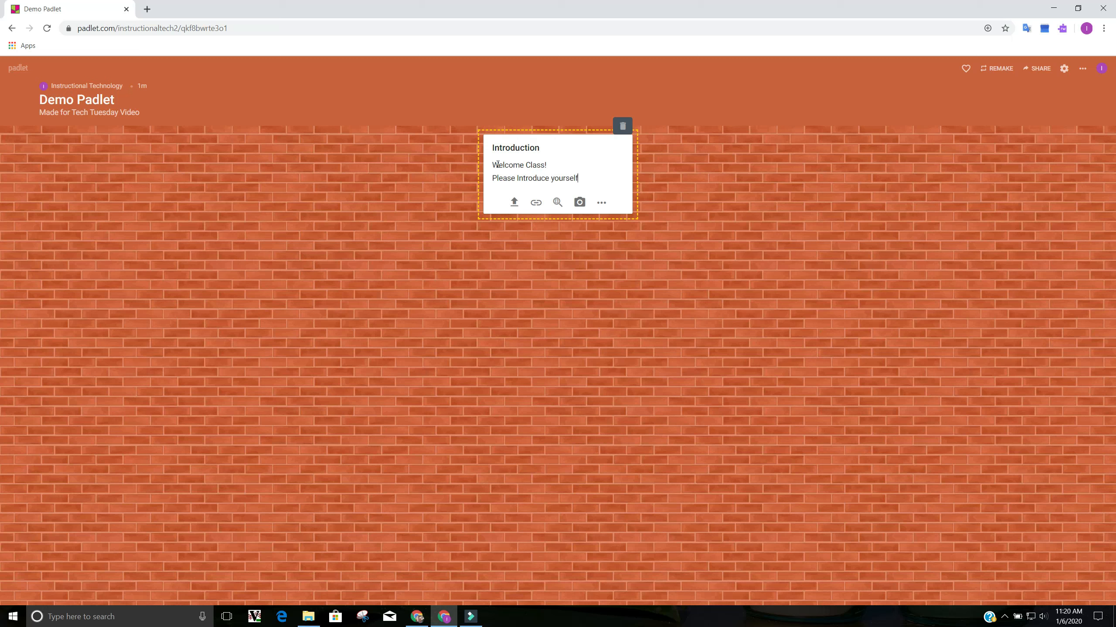
type("es. List your Name, Age,")
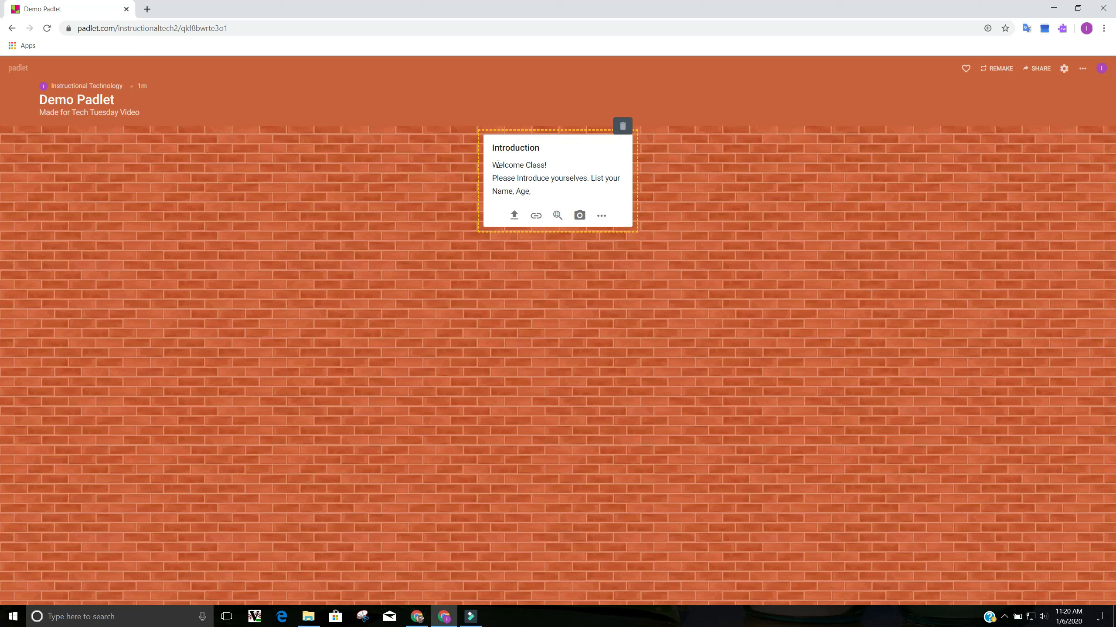
key("BackSpace")
key("BackSpace")
key("BackSpace")
type("Grade, Favorite Color")
View the file upload options for the Introduction post and close them.
left_click(514, 216)
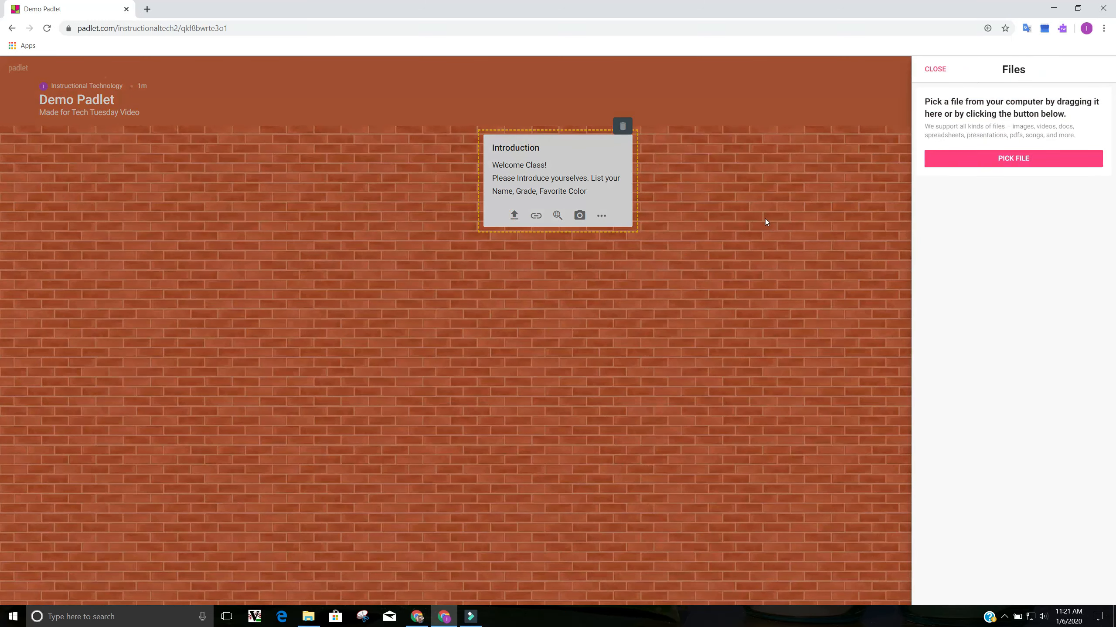
left_click(936, 69)
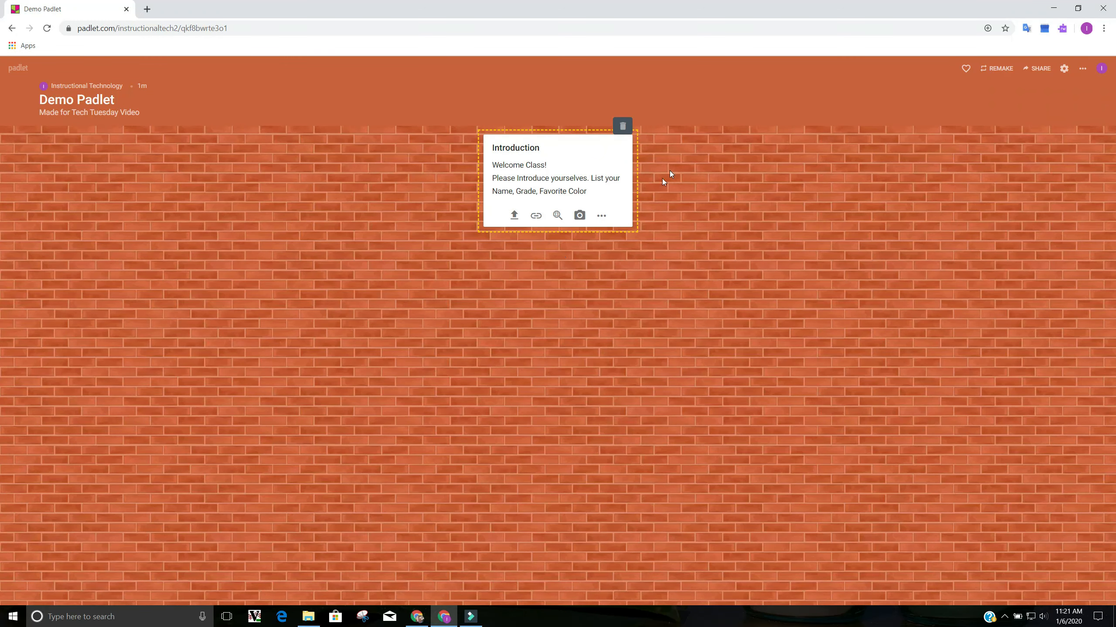
End the Introduction post's text with a period and a blank line, and publish the post.
left_click(604, 191)
key("Return")
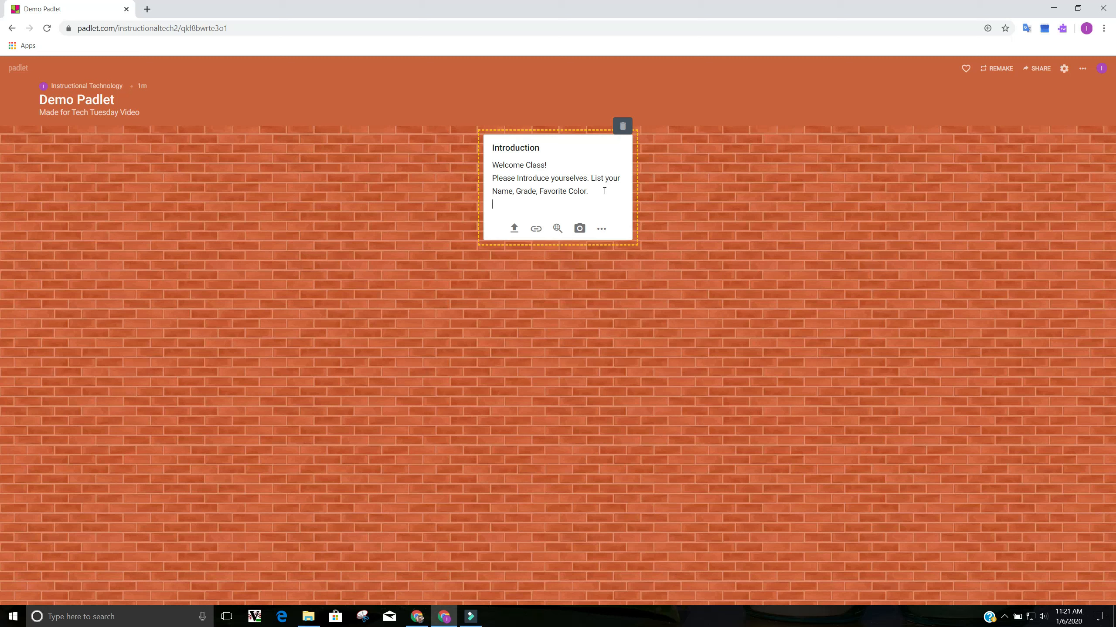
left_click(686, 187)
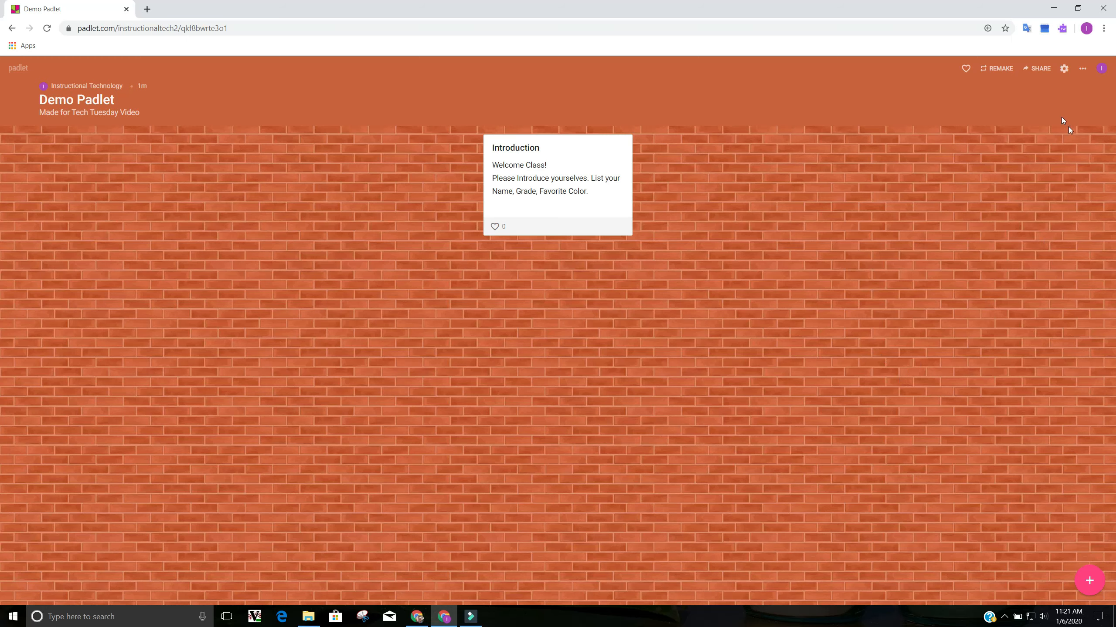
Look over the padlet's sharing options and its settings, closing each one.
left_click(1040, 69)
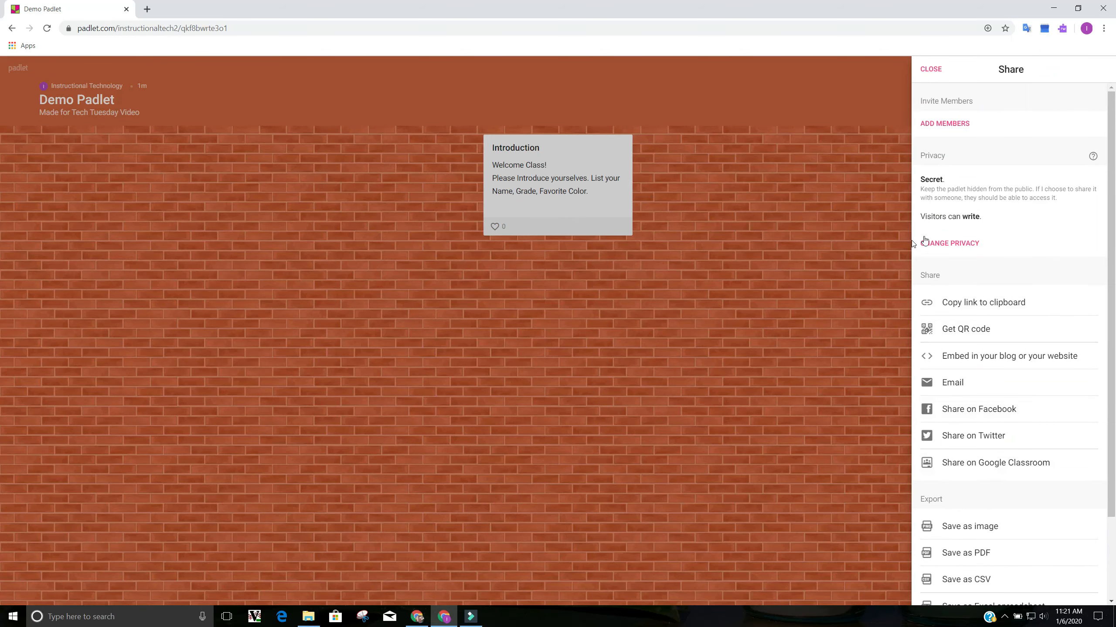
left_click(935, 70)
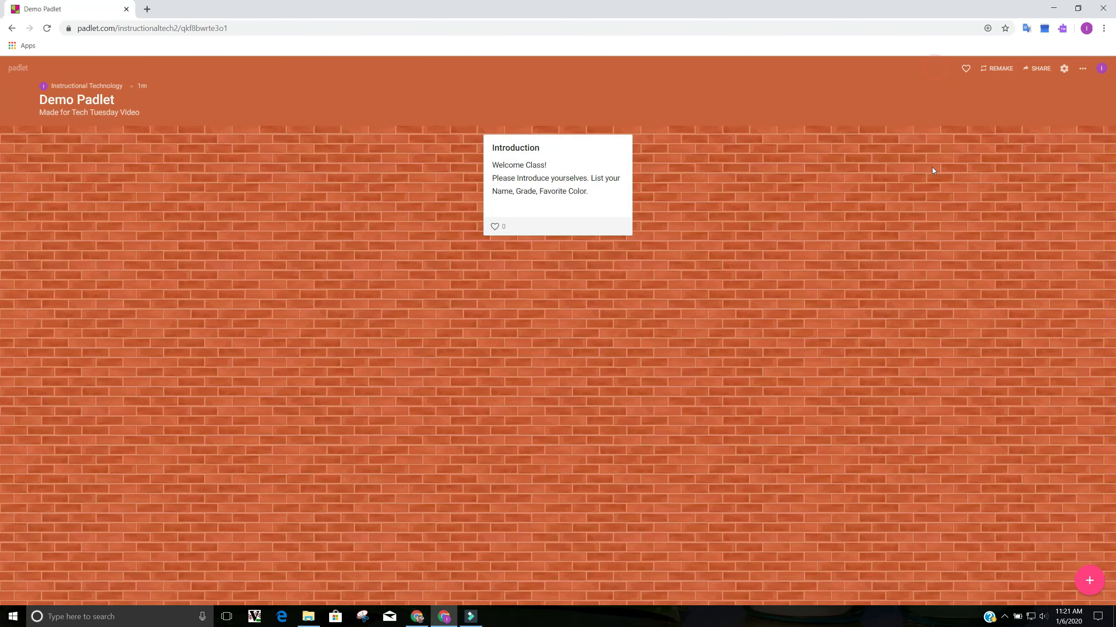
left_click(1061, 69)
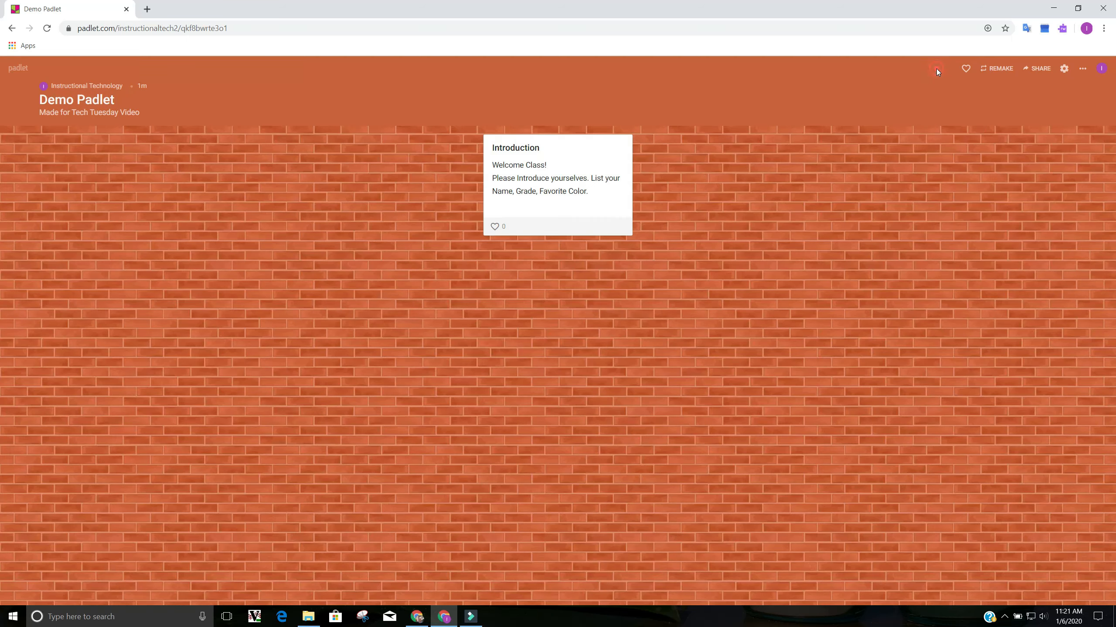
left_click(935, 69)
Display the padlet's QR code from the sharing options for visitors to scan, and close it.
left_click(1039, 69)
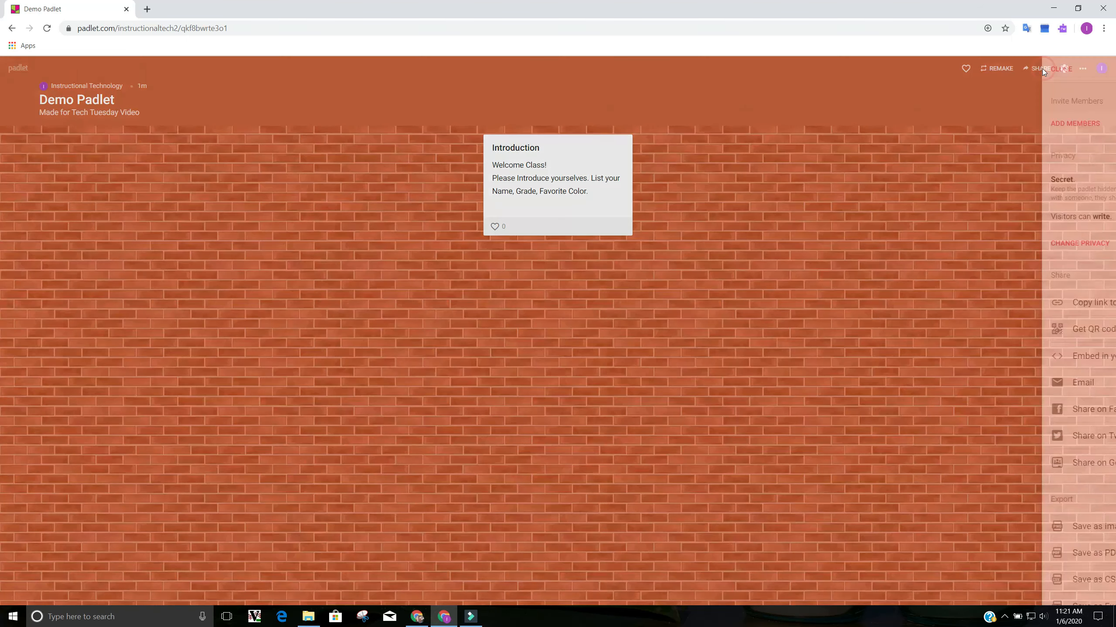
left_click(987, 338)
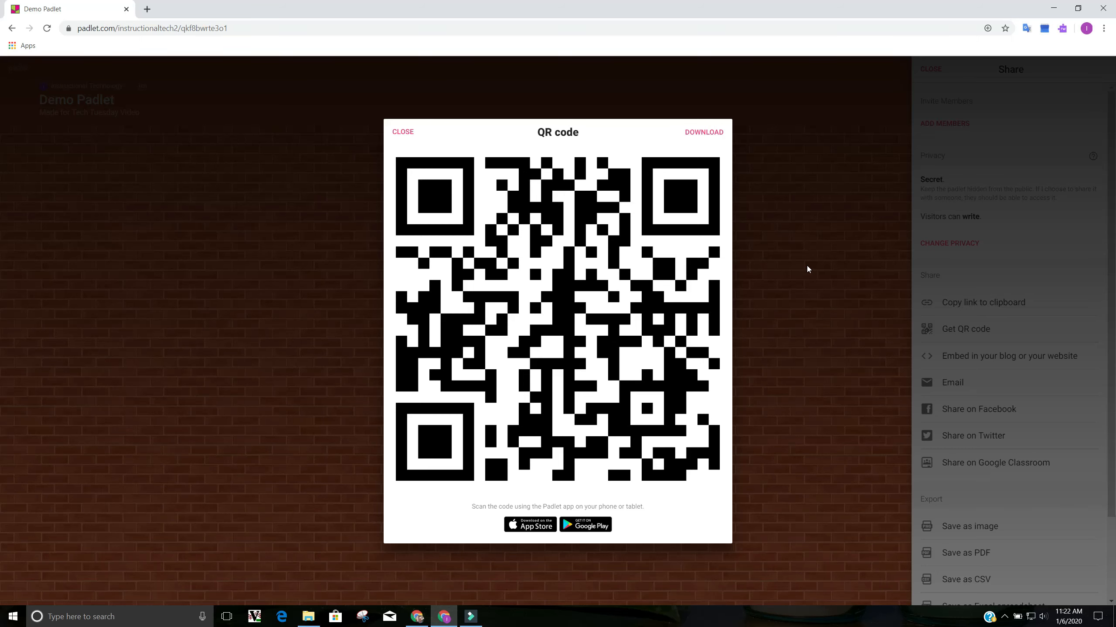
left_click(394, 130)
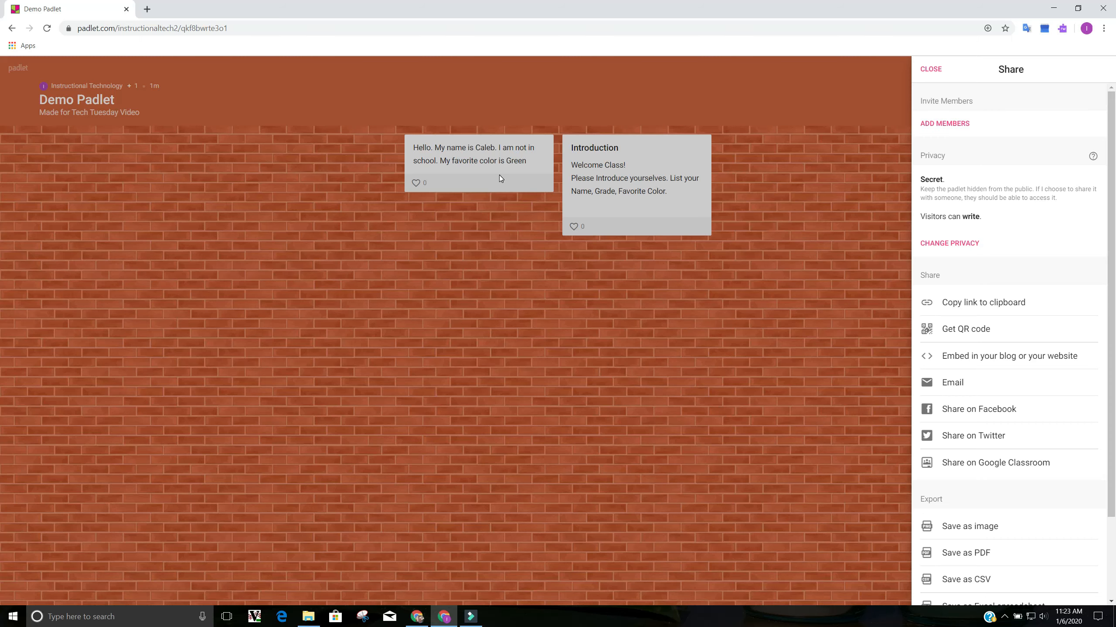
Like the visitor's reply post that names green as the favorite color.
left_click(416, 182)
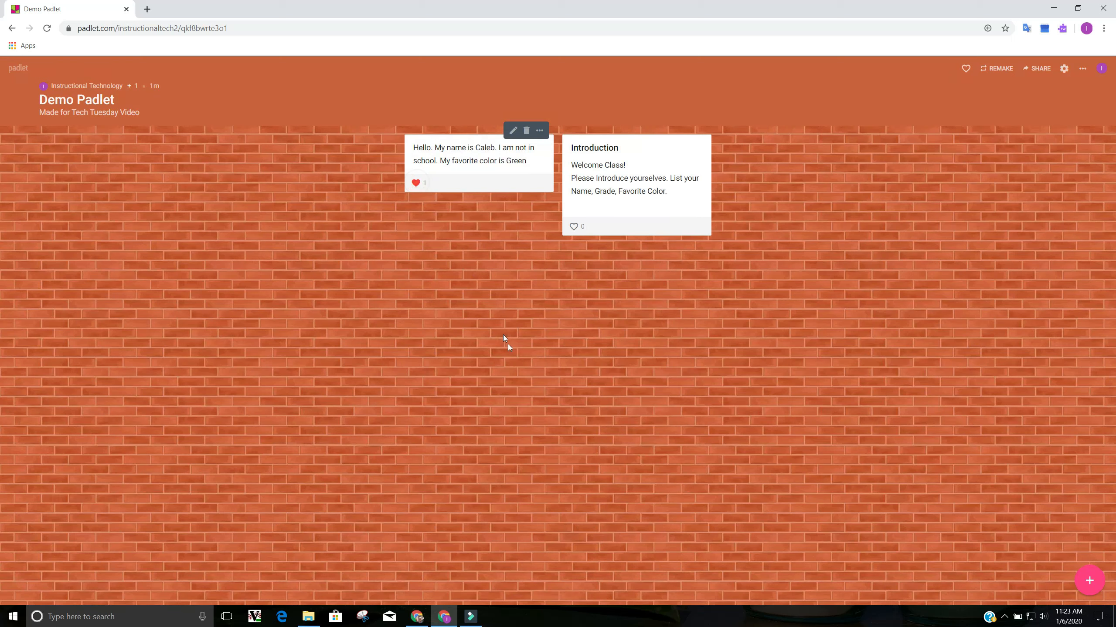